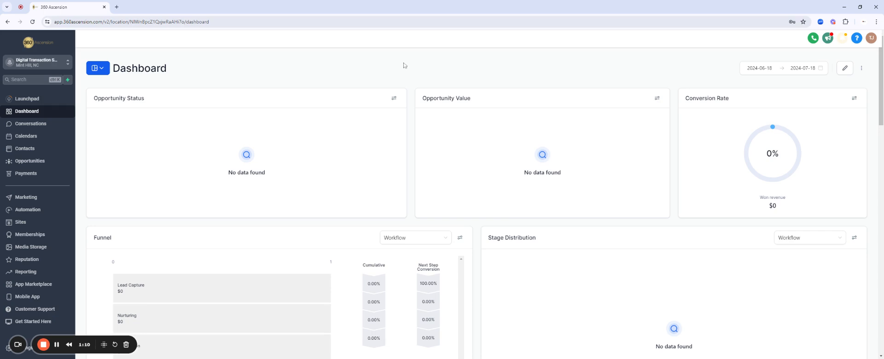
- Go to Settings > Phone Numbers > Trust Center and locate the A2P Messaging card (Brand, Campaign Yet to Start)
drag(84, 339, 671, 339)
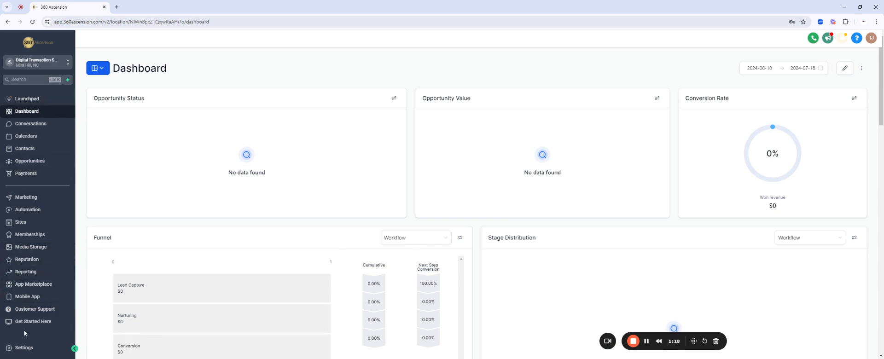
click(24, 349)
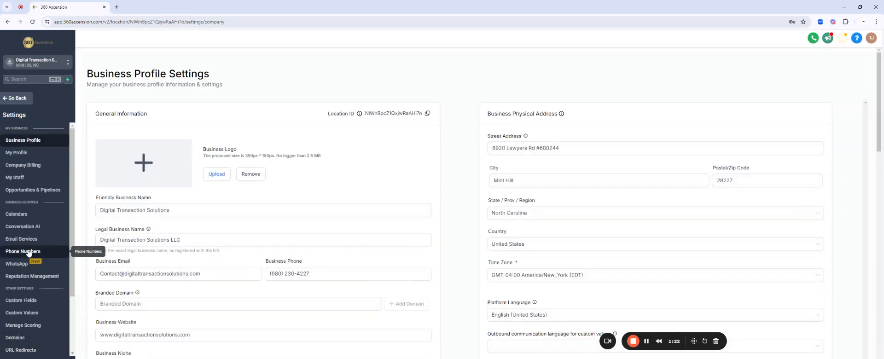
click(29, 252)
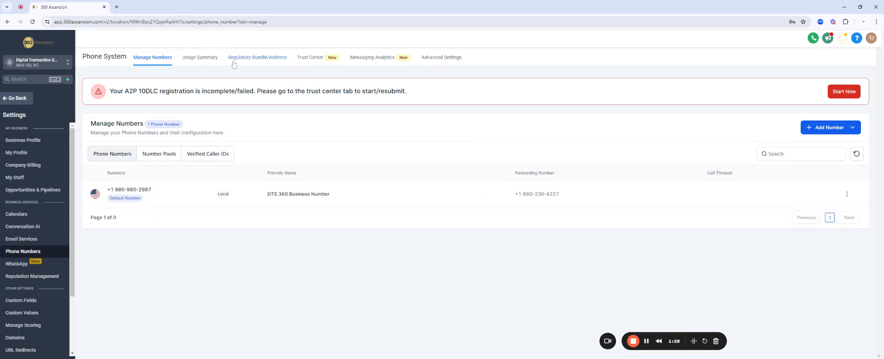
click(310, 61)
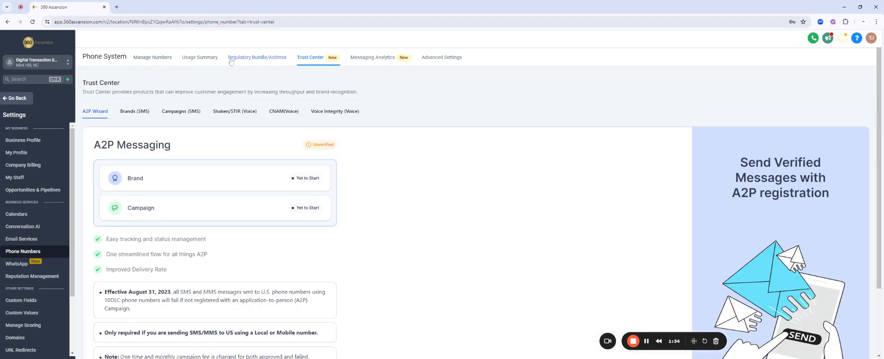
scroll(351, 174, down, 1)
scroll(352, 175, down, 1)
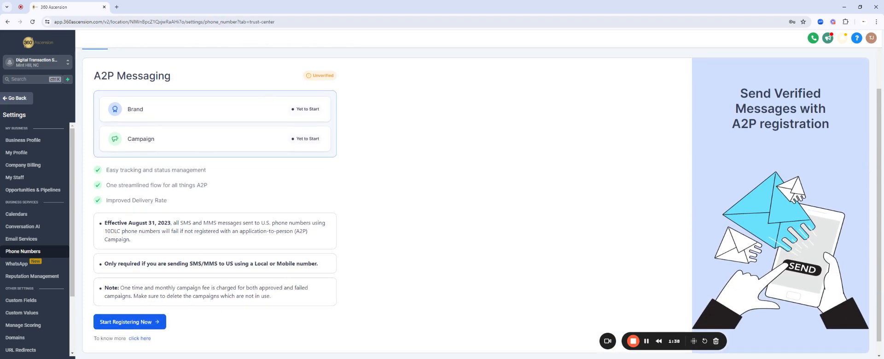
scroll(377, 200, up, 1)
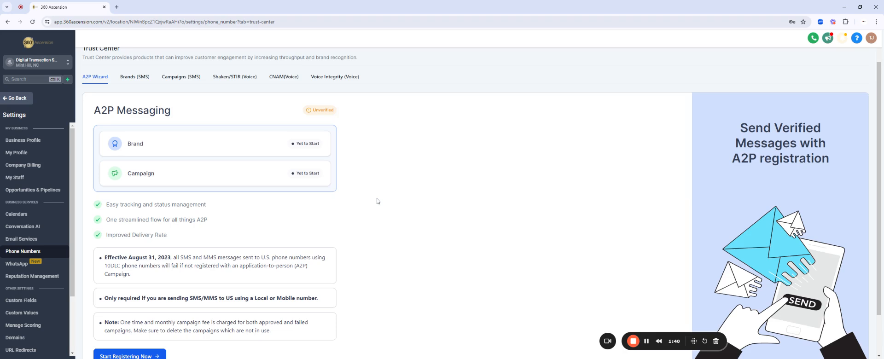
scroll(377, 201, up, 1)
scroll(377, 201, down, 2)
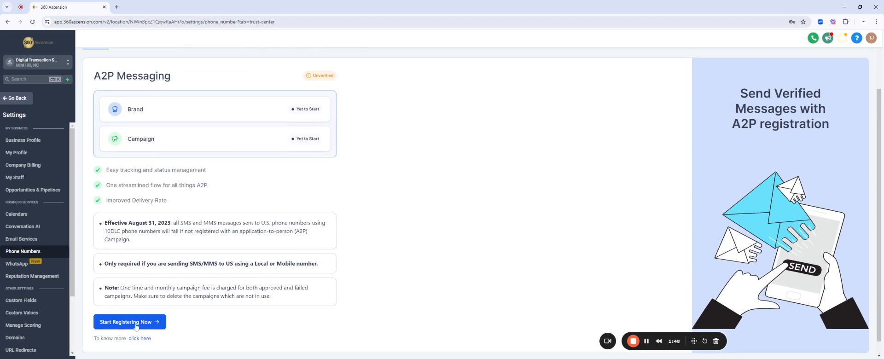
- Start A2P registration, keeping Yes for US/Canada location and Yes for having a tax ID
click(138, 325)
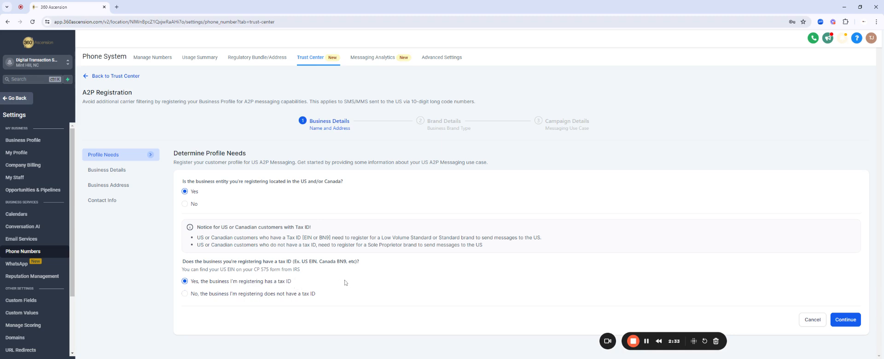
- Continue to Business Details and review the prefilled EIN, Real Estate industry and USA & Canada region
click(846, 321)
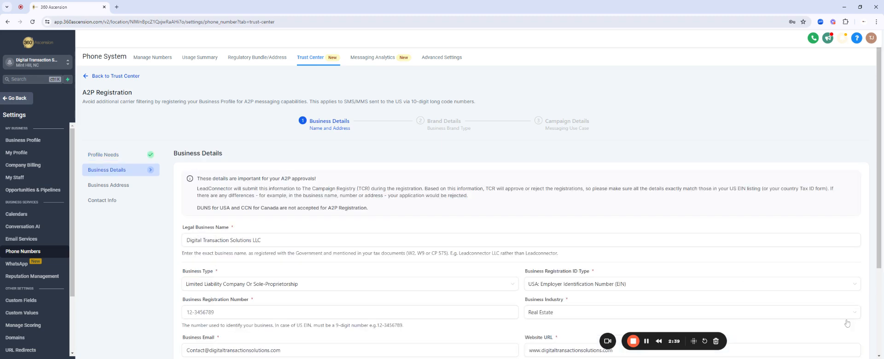
scroll(320, 257, down, 3)
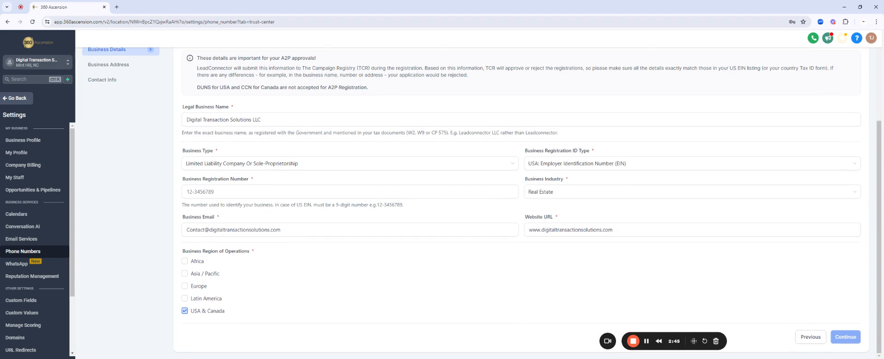
scroll(320, 257, up, 2)
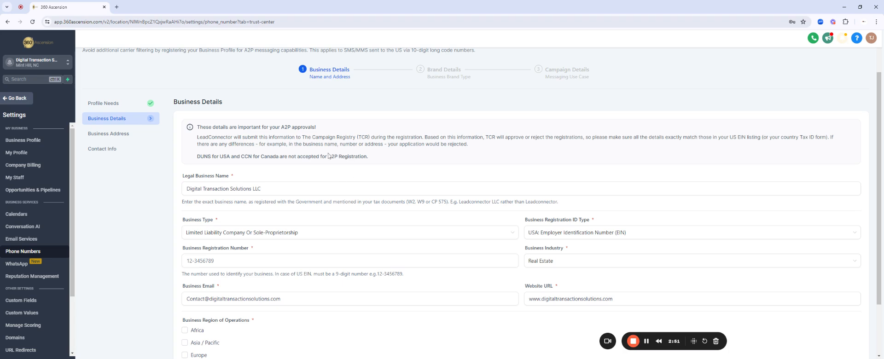
scroll(328, 155, down, 1)
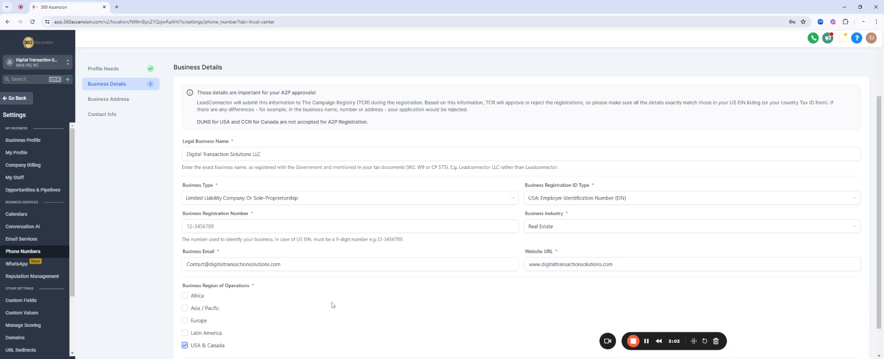
scroll(333, 305, down, 1)
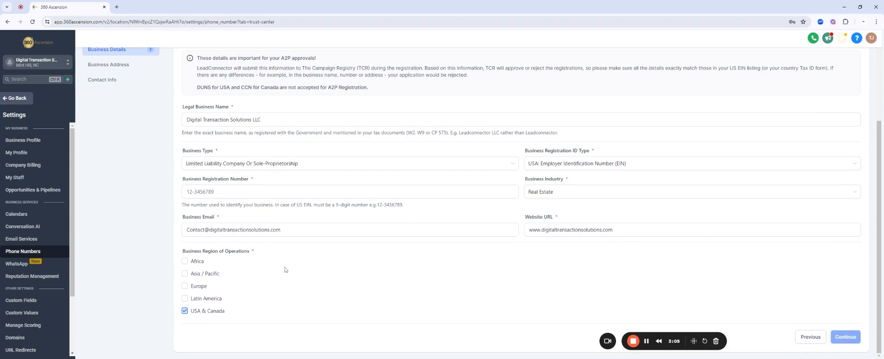
click(207, 196)
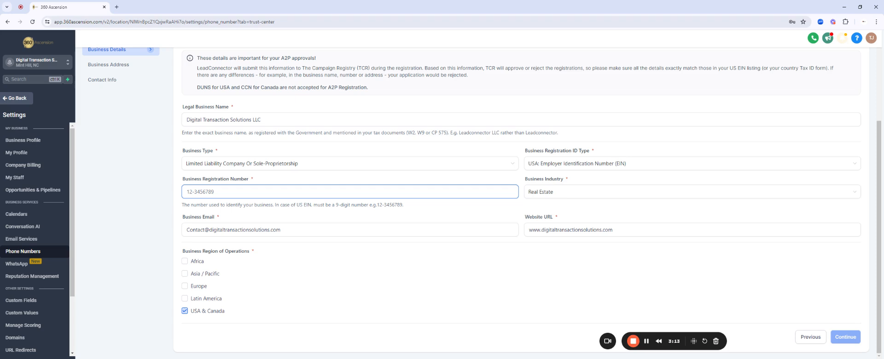
click(263, 278)
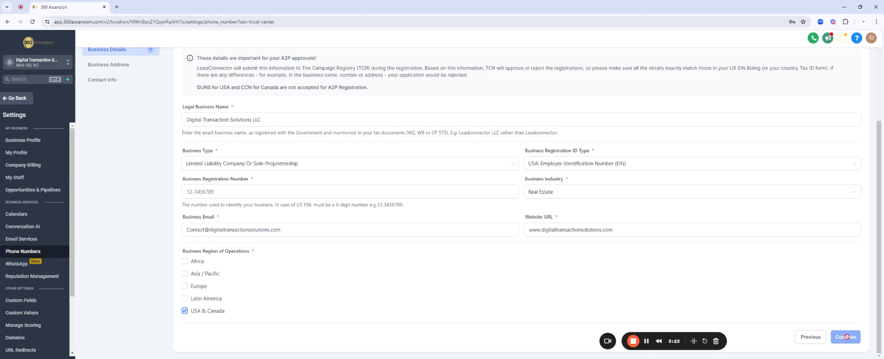
- Continue to Business Address and check the prefilled United States street address
click(286, 230)
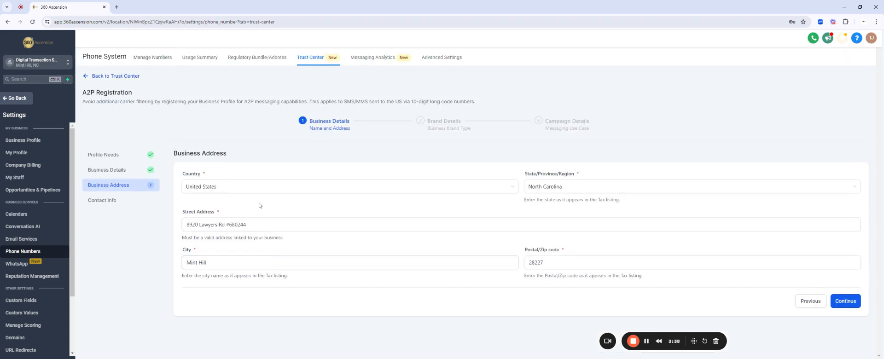
click(259, 224)
- Correct the representative's phone number on Contact Info, then continue to Brand Details
click(846, 302)
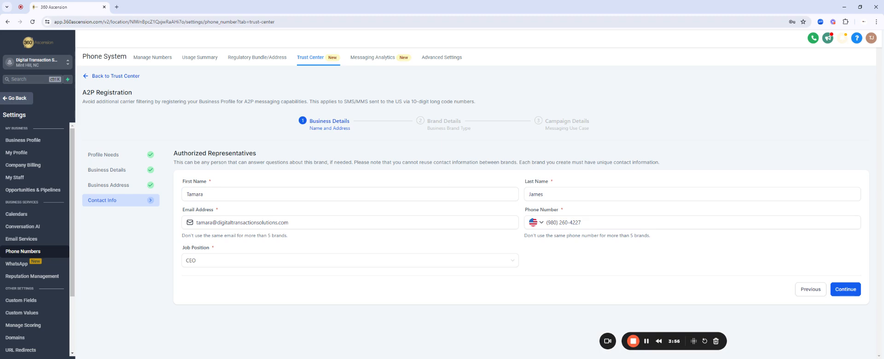
key(BackSpace)
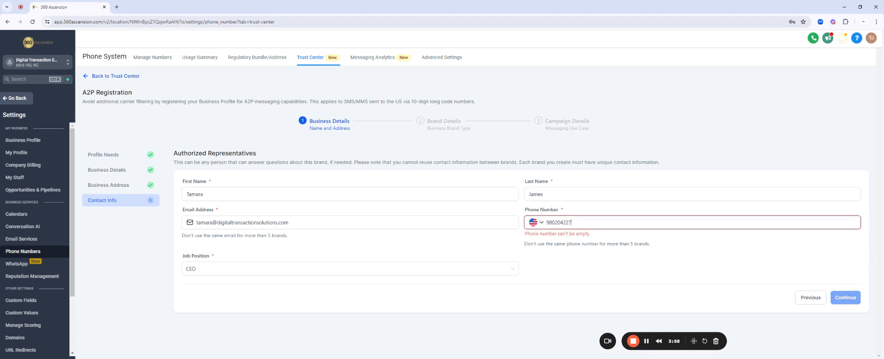
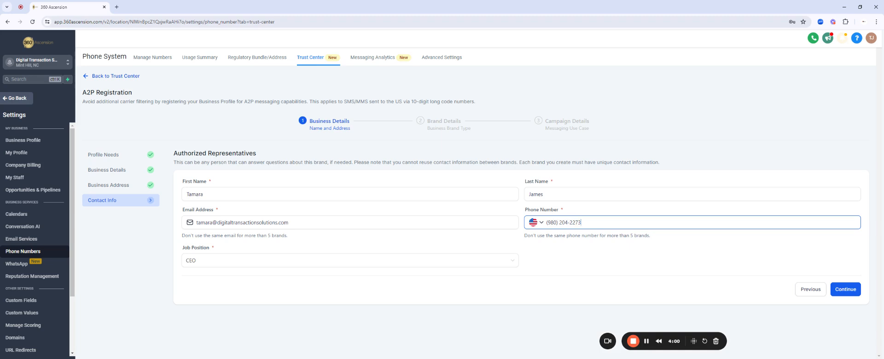
key(shift+Left)
key(shift+Left)
key(shift+Left)
key(shift+Left)
key(shift+Left)
key(shift+Left)
key(shift+Left)
key(shift+Left)
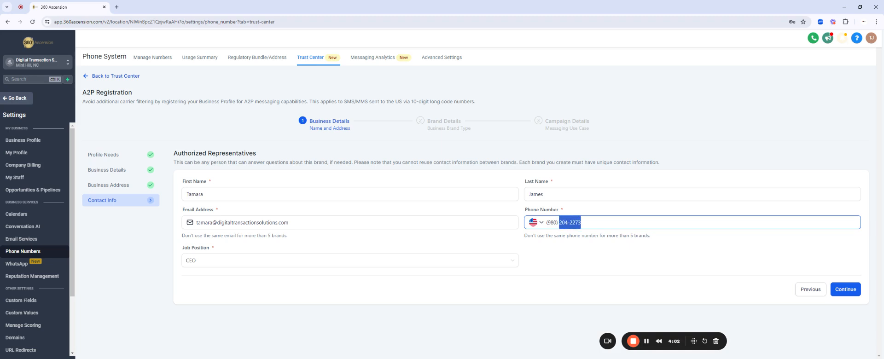
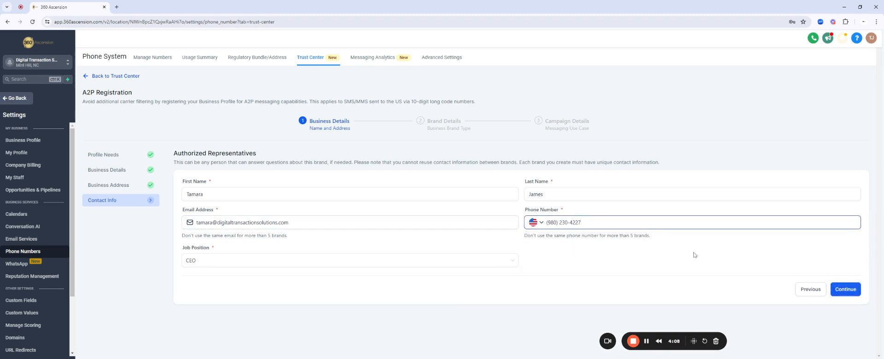
click(849, 292)
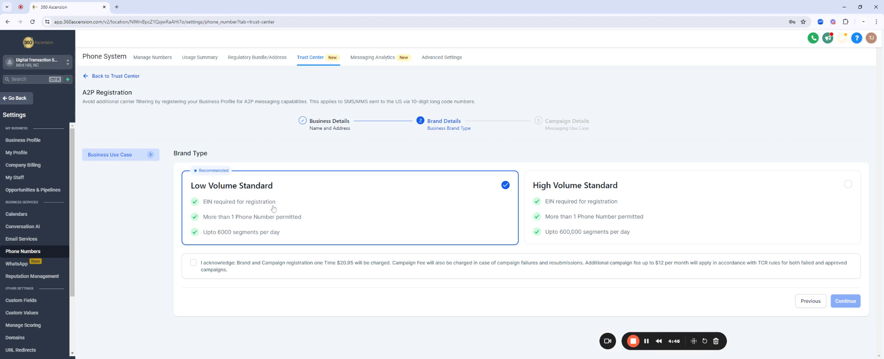
- Acknowledge the $20.95 one-time brand and campaign fees for the Low Volume Standard brand type
click(193, 263)
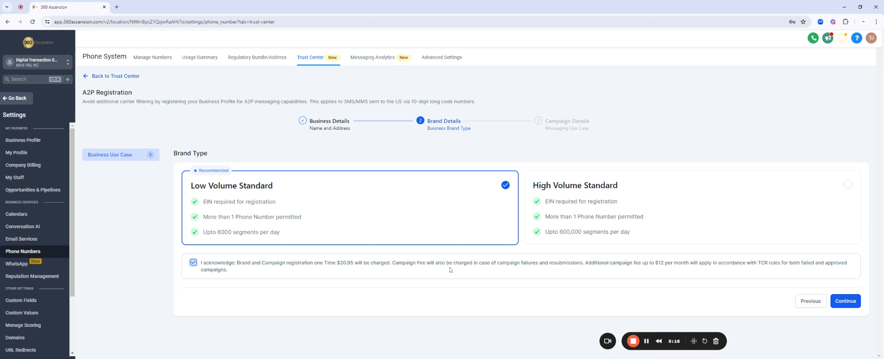
- Continue to Campaign Details and review the Low Volume Mixed description and both sample messages
click(846, 301)
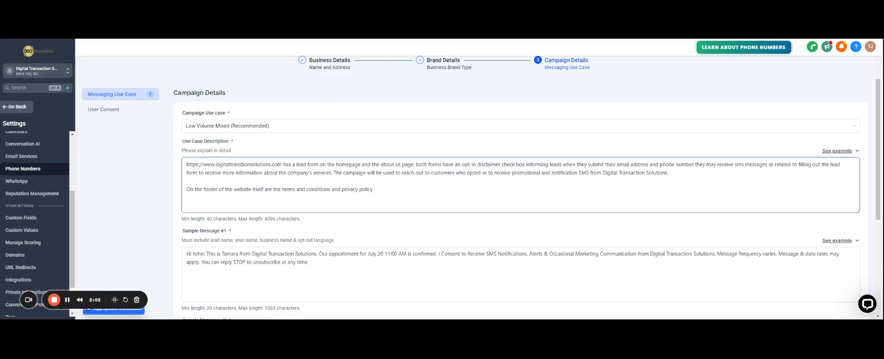
scroll(322, 152, down, 1)
click(287, 150)
scroll(288, 138, down, 1)
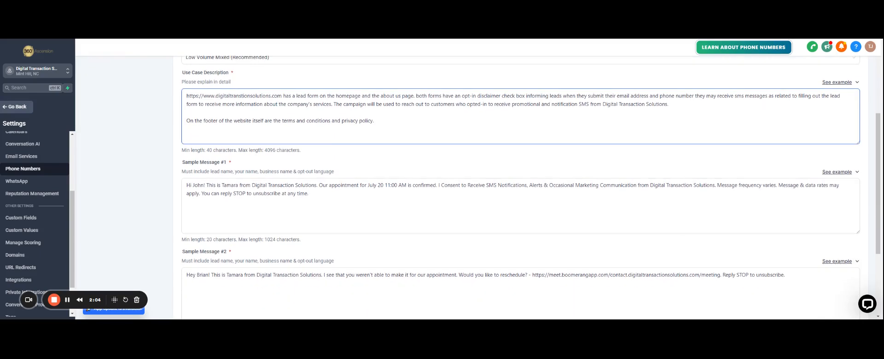
scroll(287, 138, up, 1)
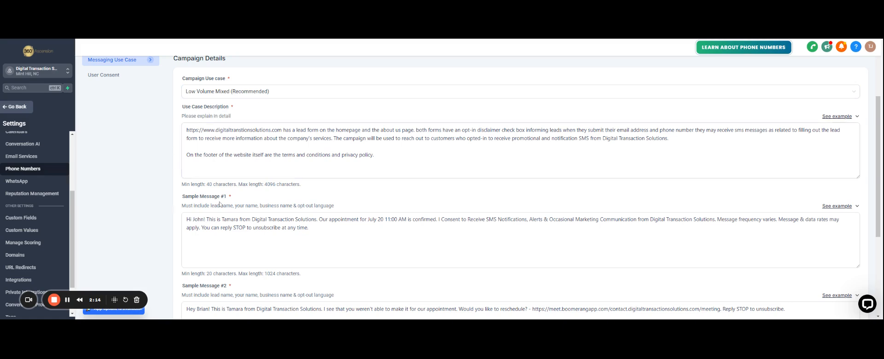
scroll(224, 203, down, 3)
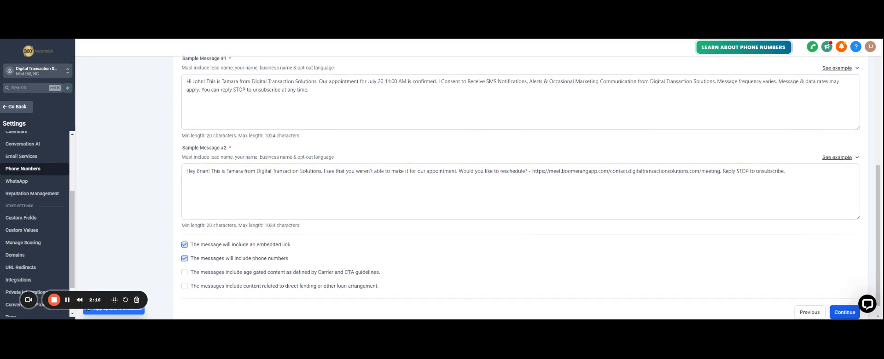
click(287, 168)
scroll(287, 184, up, 1)
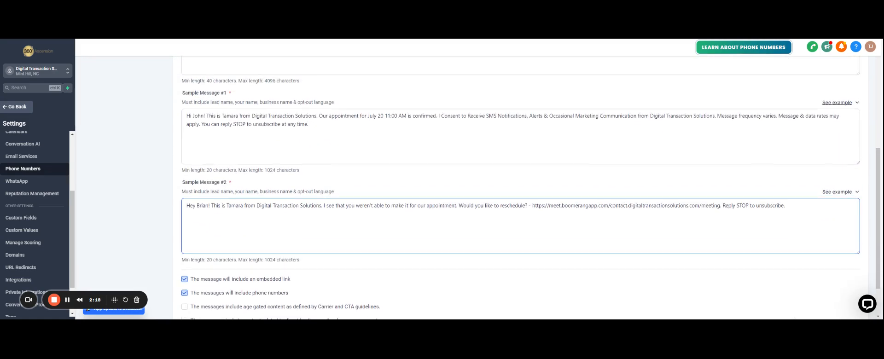
scroll(520, 184, up, 4)
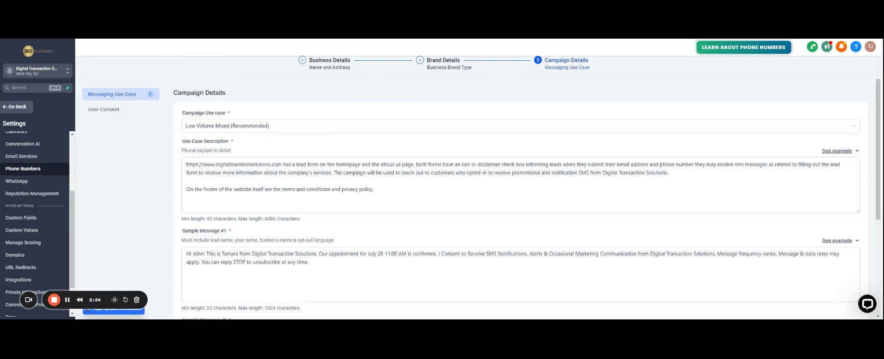
click(183, 186)
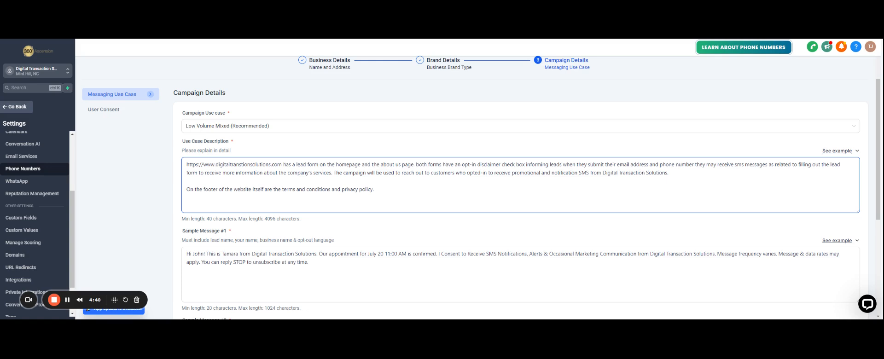
scroll(143, 211, down, 3)
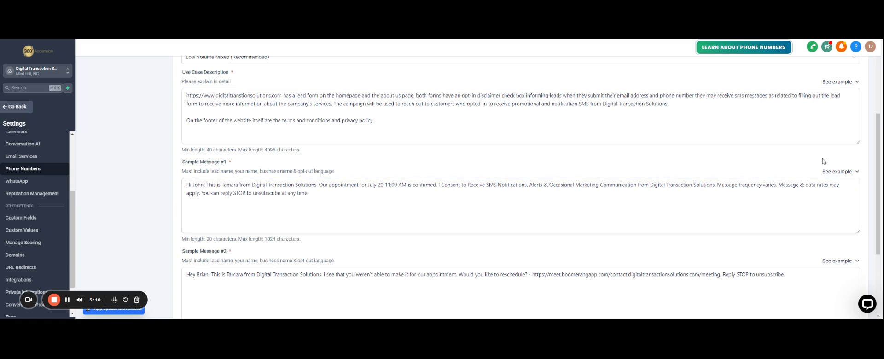
click(847, 174)
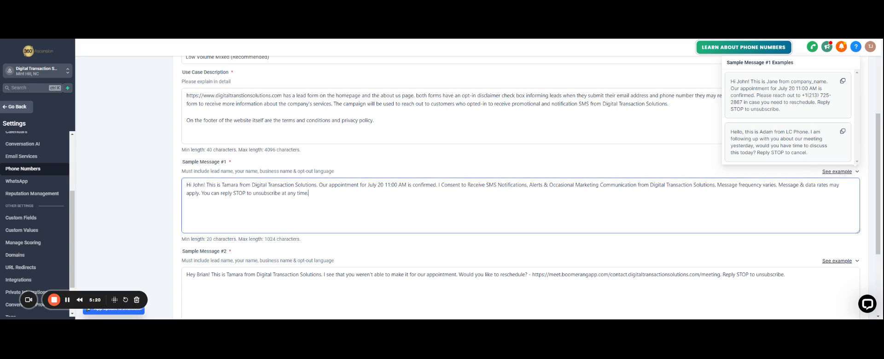
scroll(219, 163, down, 3)
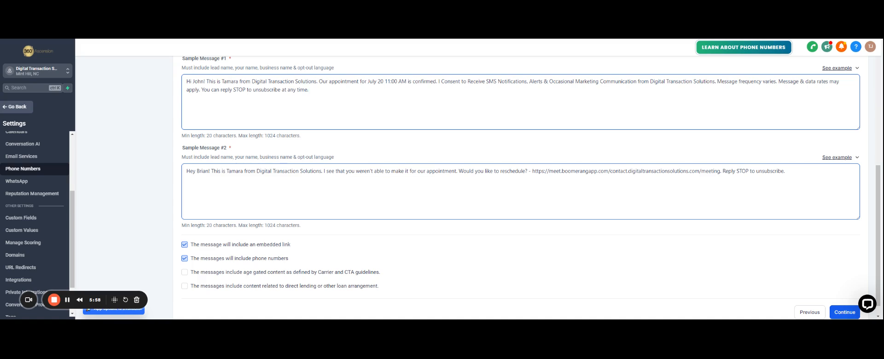
- View the example texts for Sample Message #2, then continue to the User Consent section
click(829, 158)
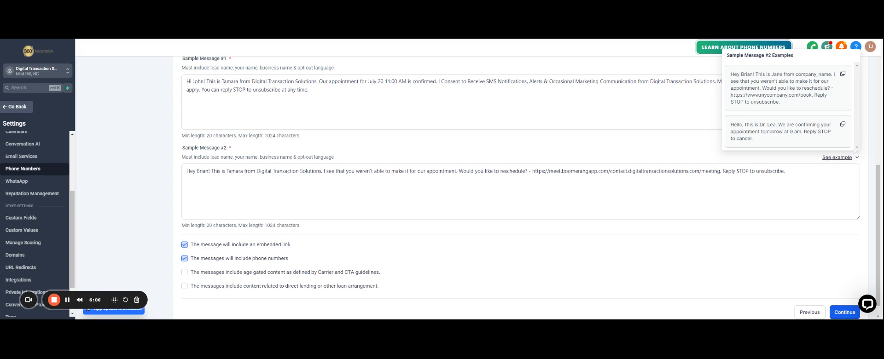
scroll(466, 224, down, 1)
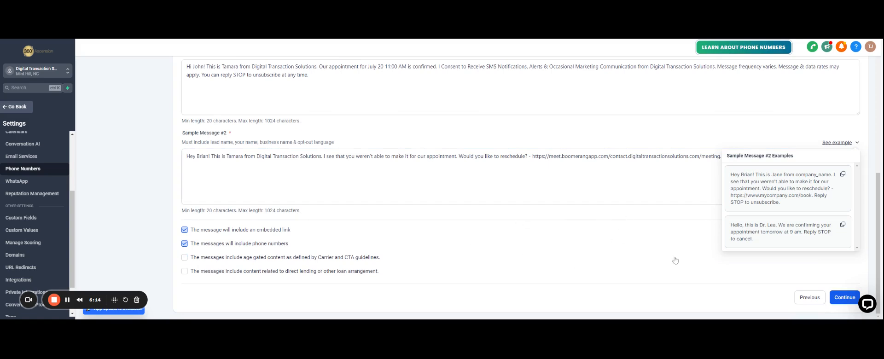
scroll(677, 258, up, 4)
scroll(737, 276, down, 4)
click(845, 298)
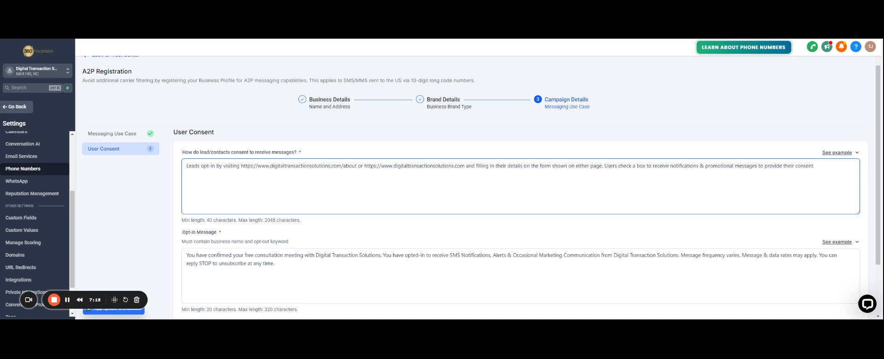
- Show the Opt-In Message Examples to compare with the campaign's free-consultation opt-in message
scroll(221, 187, down, 1)
click(221, 186)
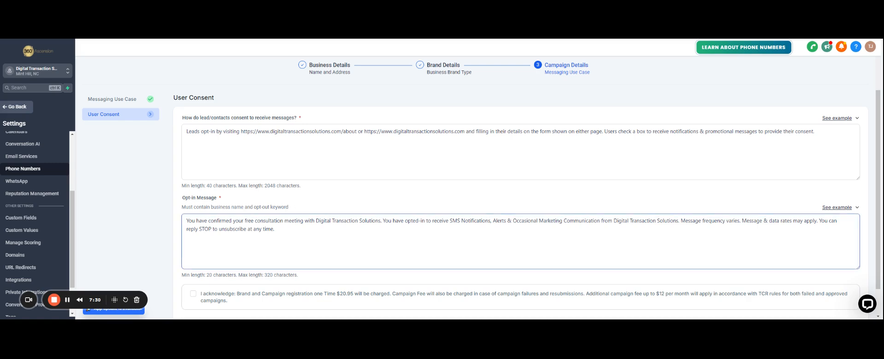
click(841, 208)
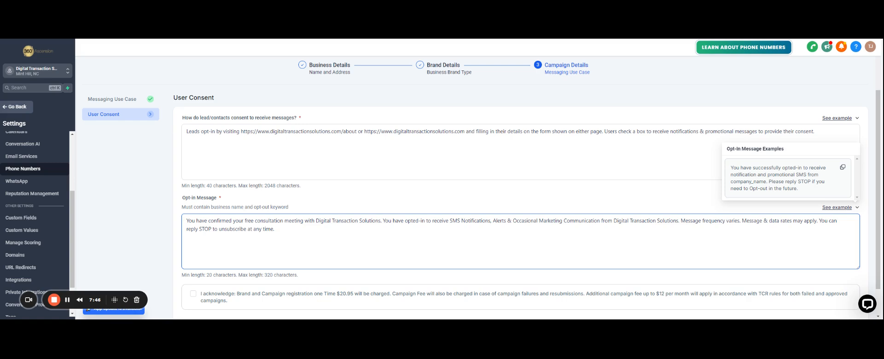
scroll(481, 184, down, 1)
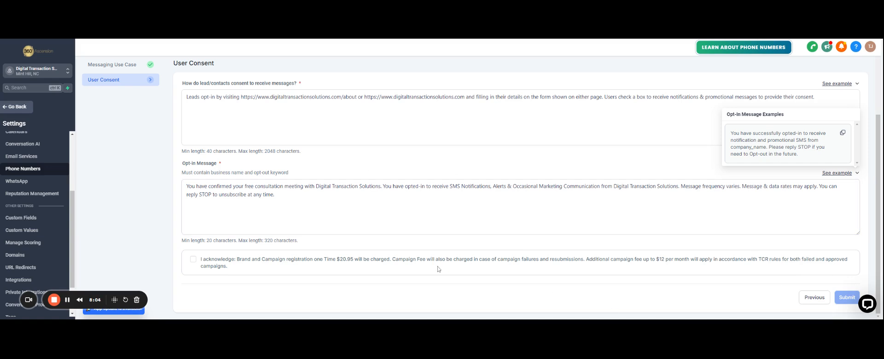
scroll(143, 132, up, 1)
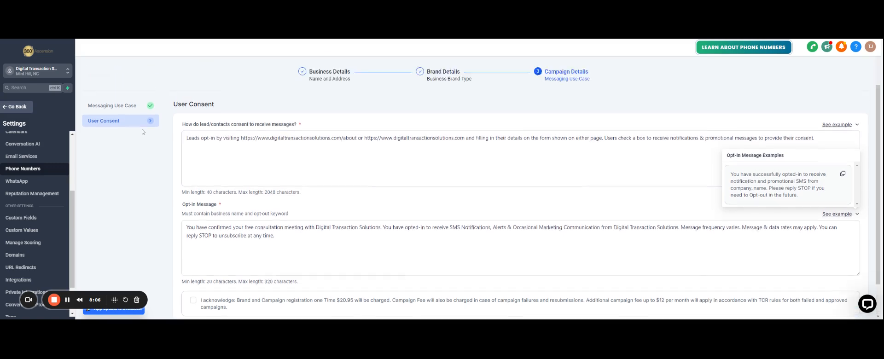
scroll(143, 132, up, 1)
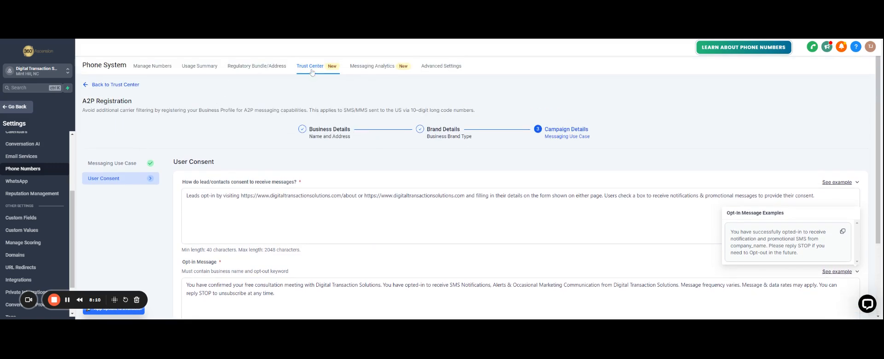
- Return to the Trust Center and confirm Brand and Campaign both read Approved
click(130, 85)
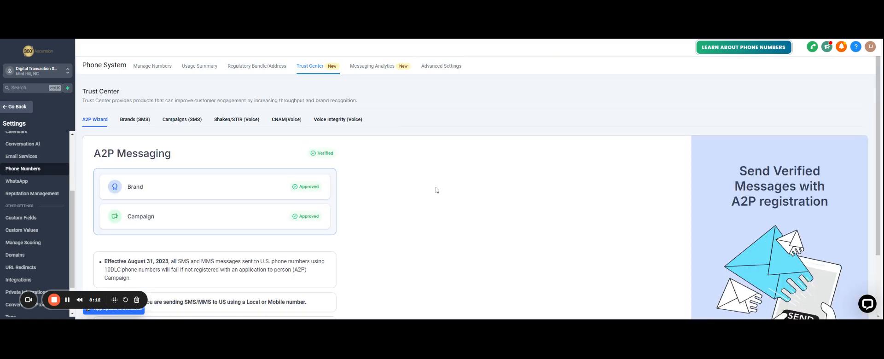
scroll(382, 225, down, 1)
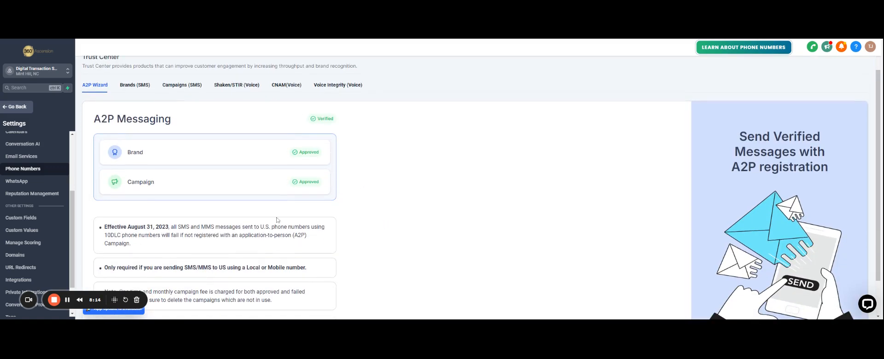